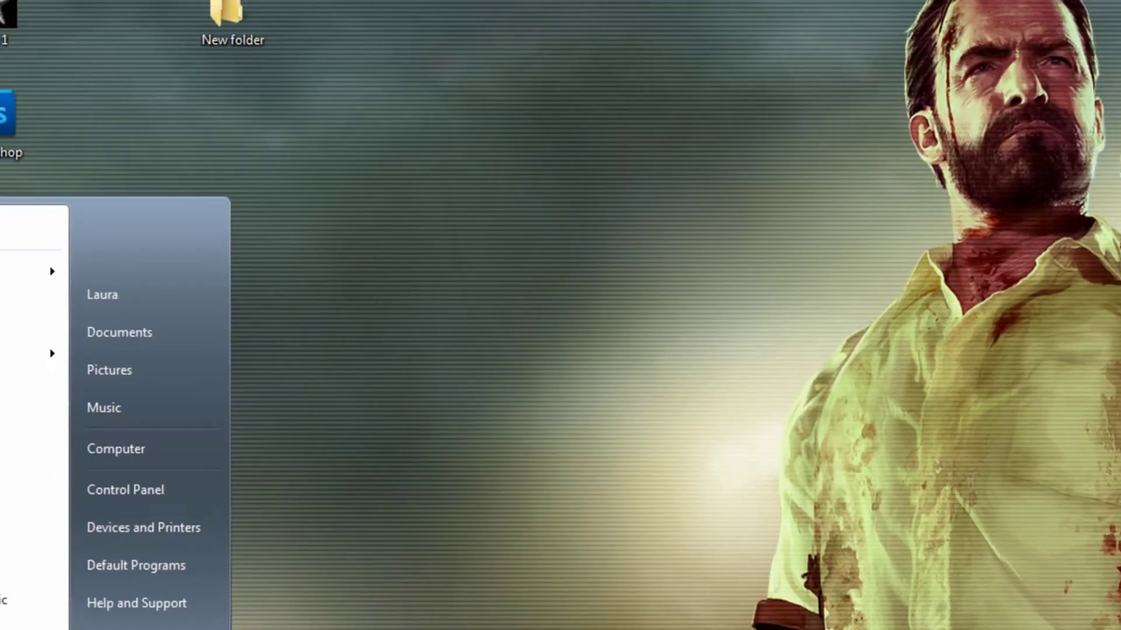
- Open Devices and Printers and select Generic USB Joystick under Unspecified to see its details
left_click(190, 517)
left_click(734, 461)
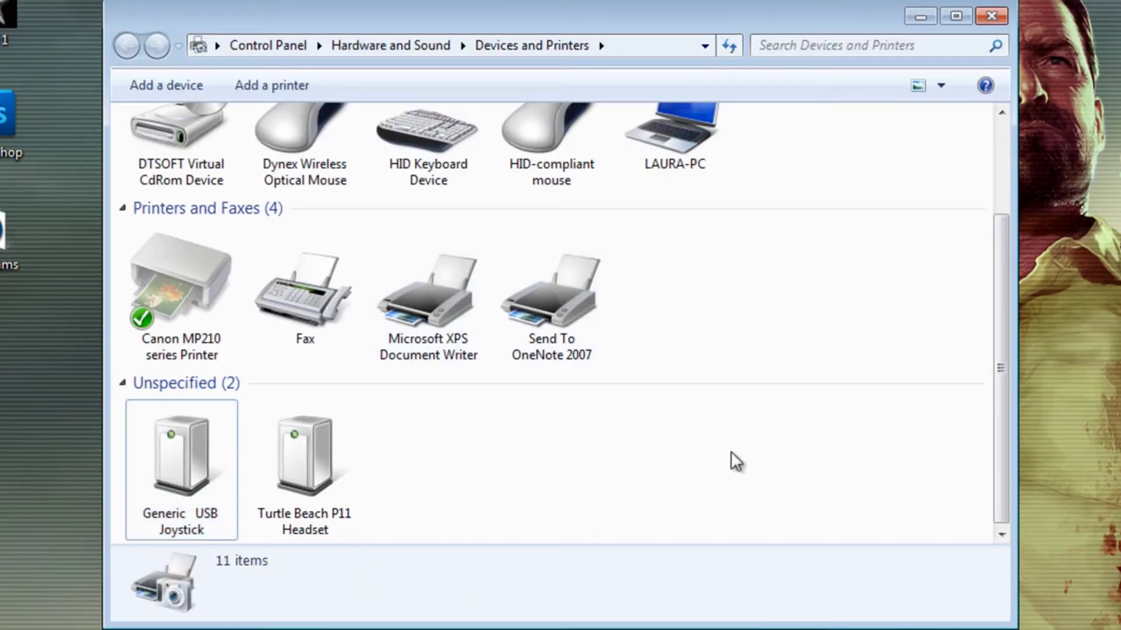
left_click(181, 462)
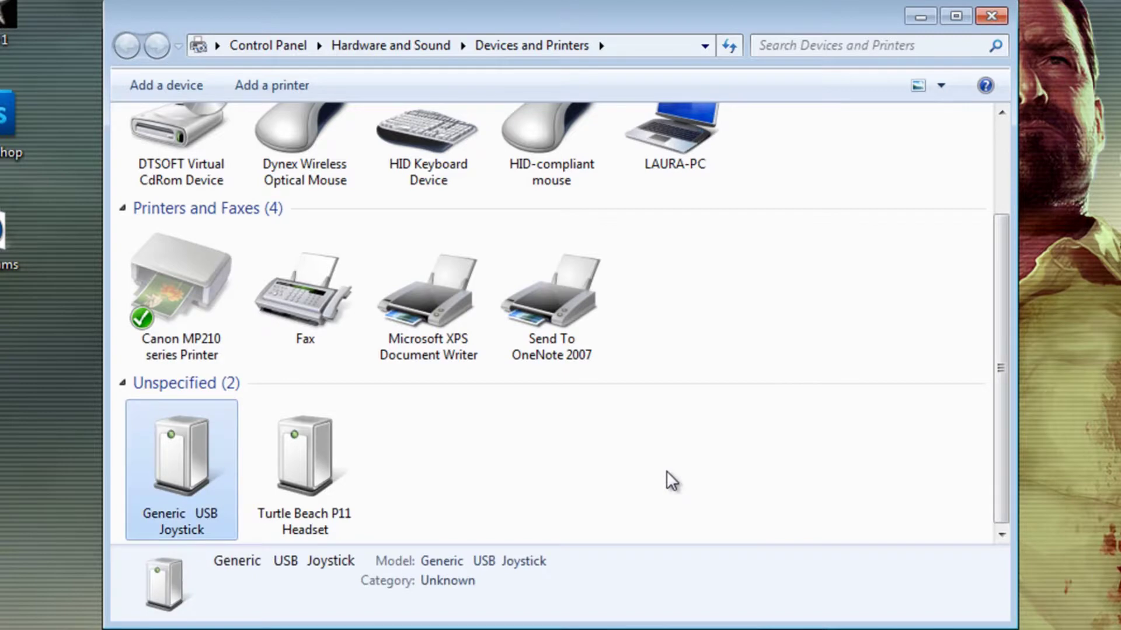
left_click(667, 470)
scroll(787, 230, "up", 2)
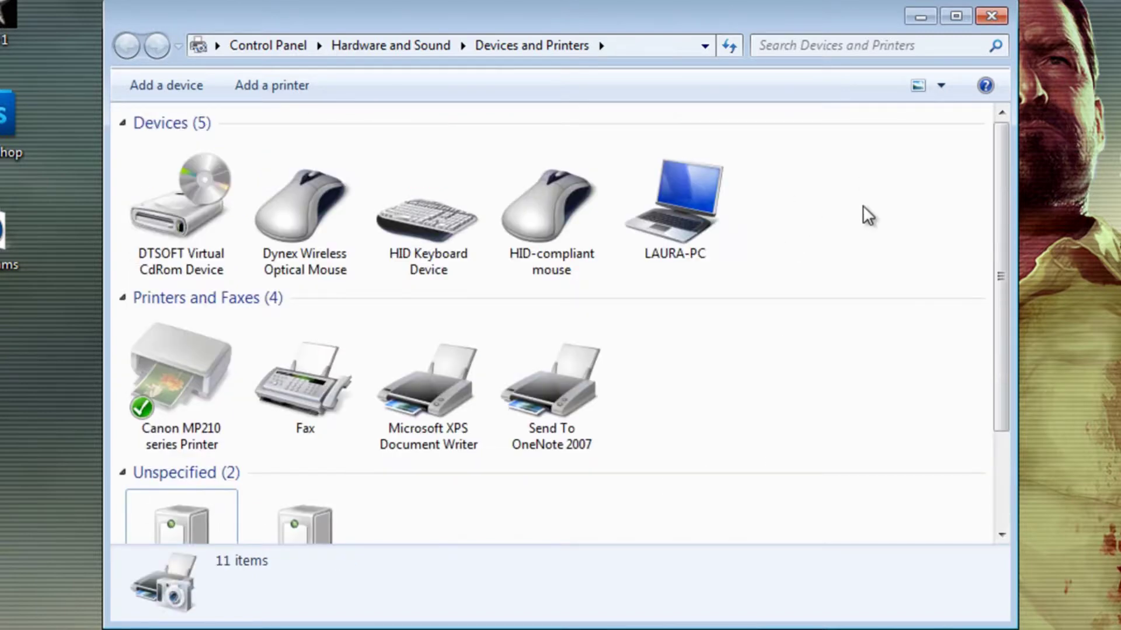
scroll(863, 214, "down", 2)
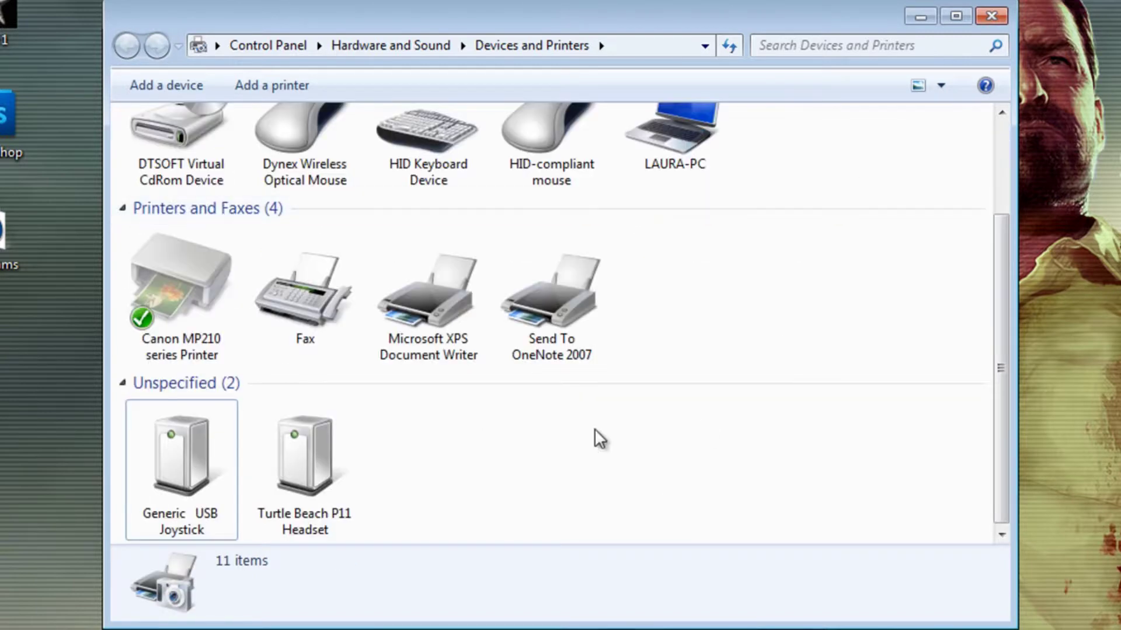
left_click(191, 449)
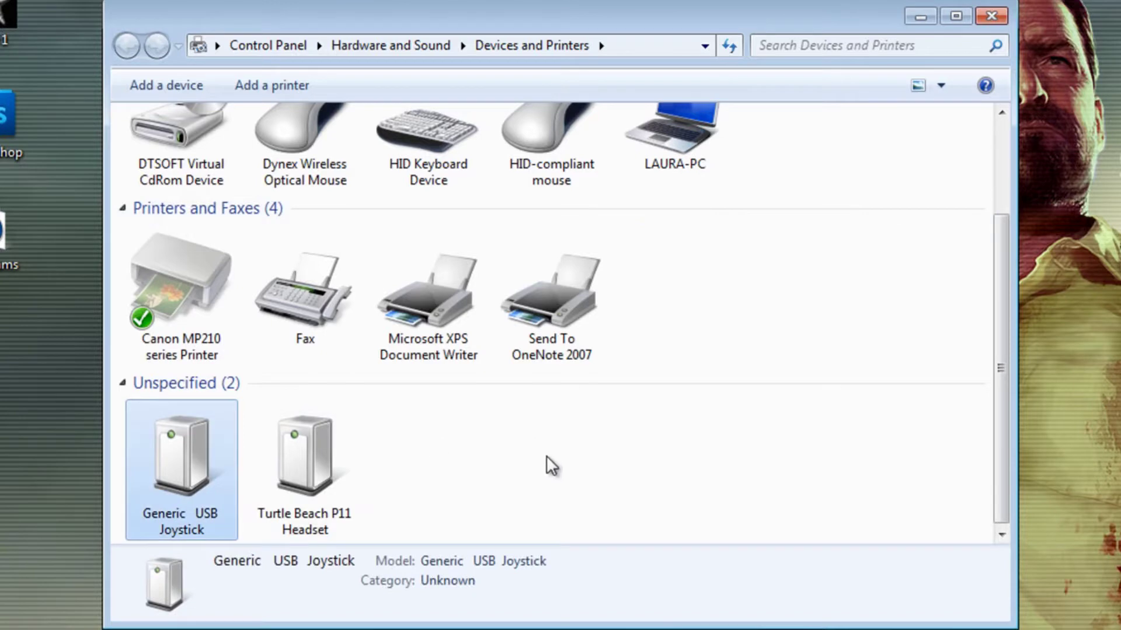
- Reselect Generic USB Joystick, confirm its category reads Unknown, and bring up its shortcut menu
left_click(480, 447)
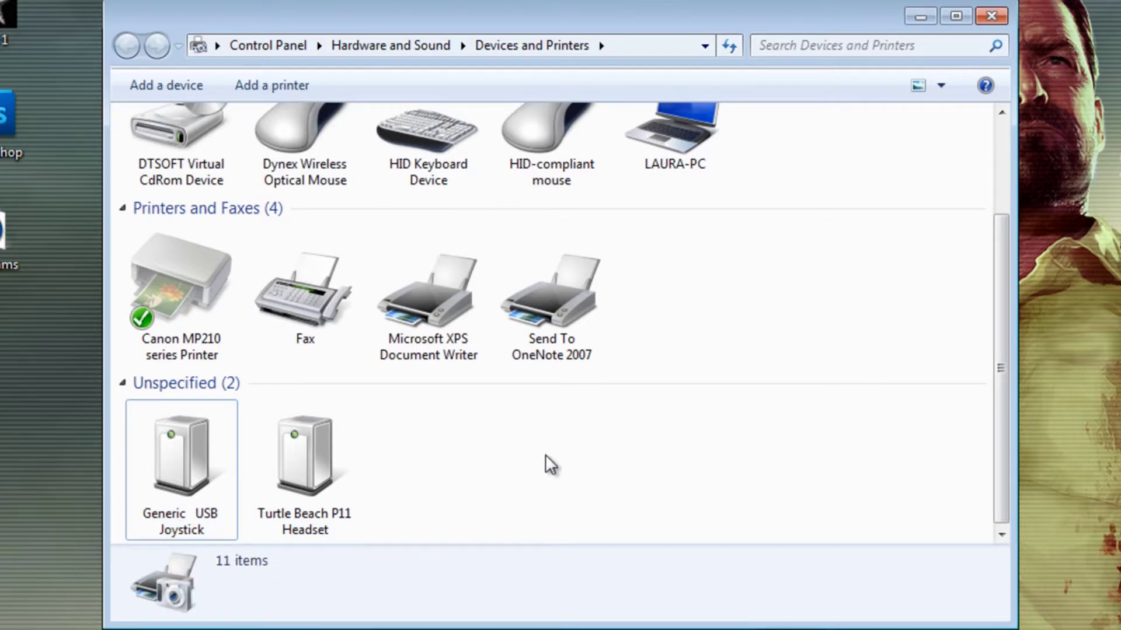
scroll(546, 456, "up", 2)
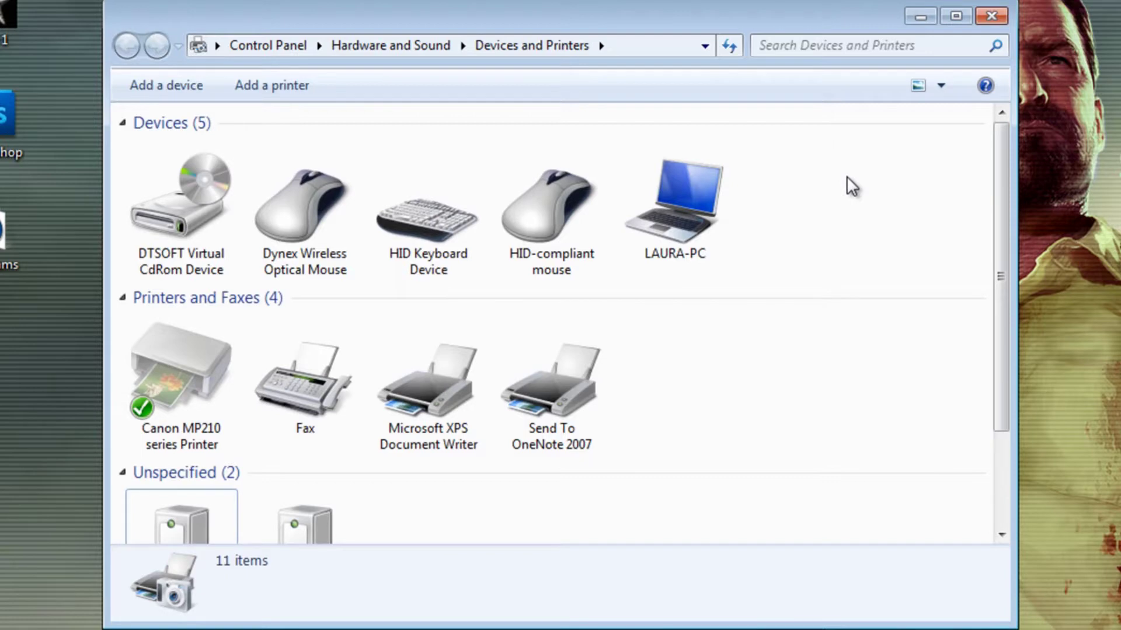
scroll(801, 292, "down", 2)
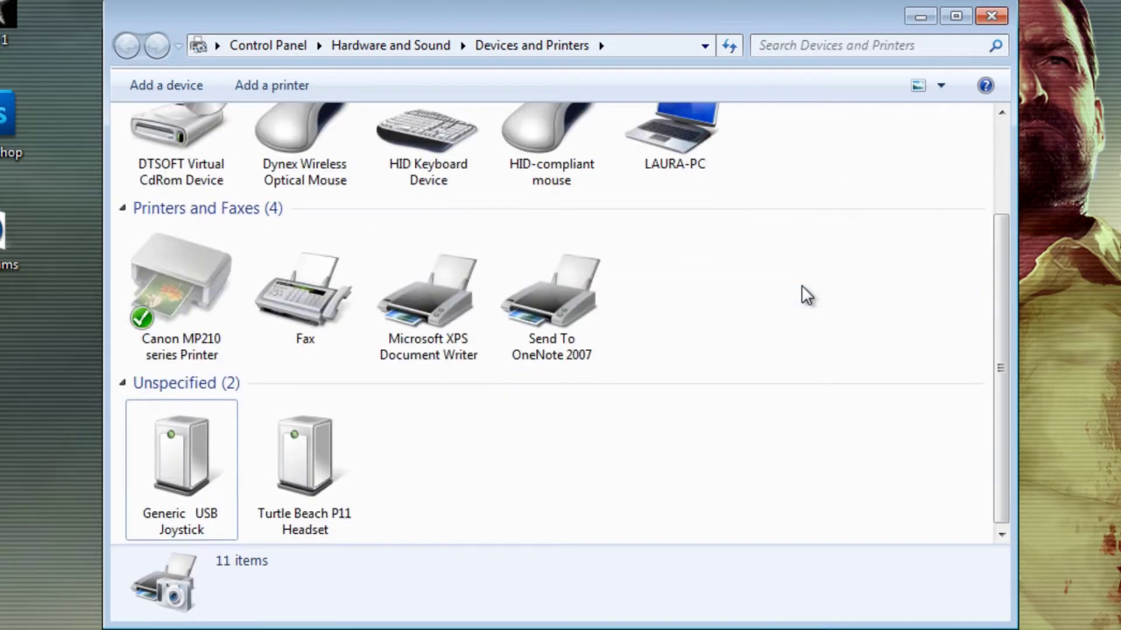
left_click(198, 464)
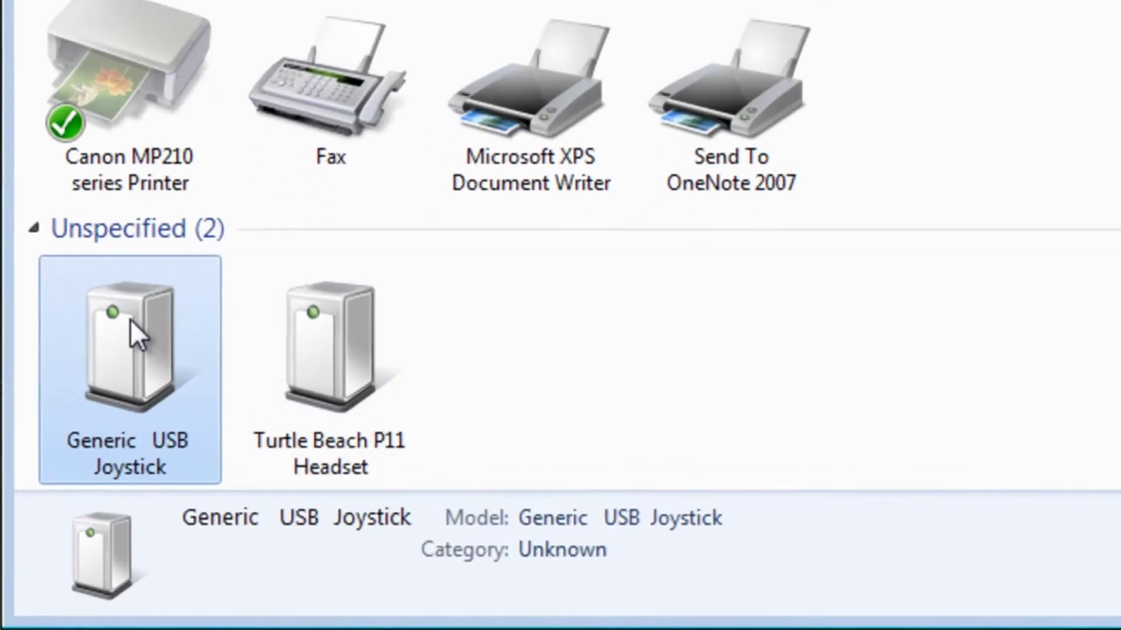
left_click(463, 322)
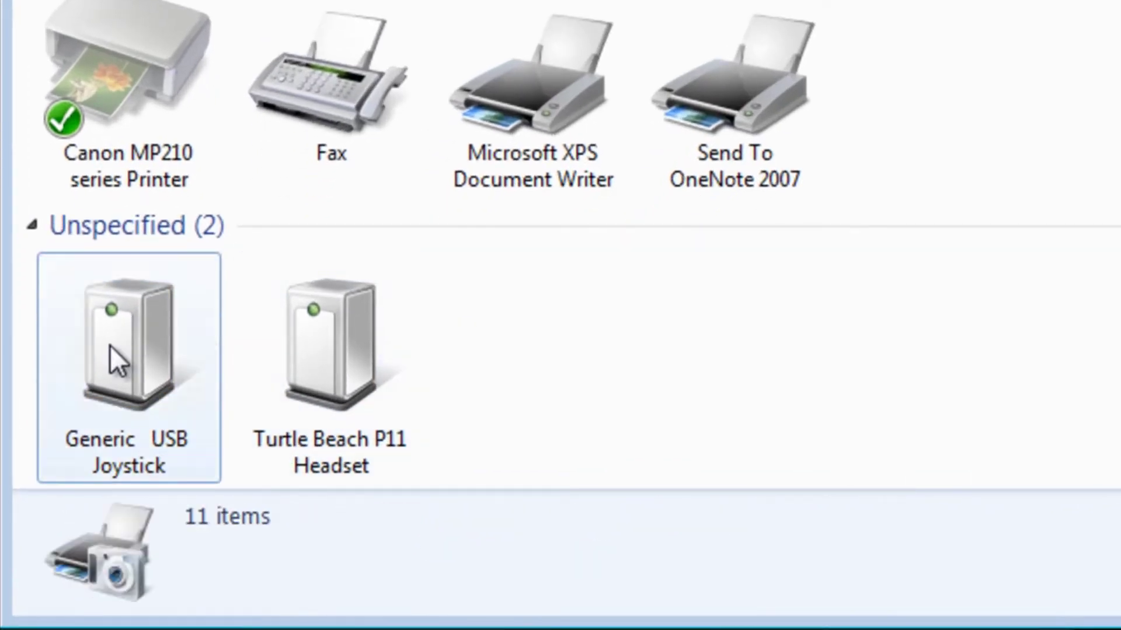
left_click(110, 346)
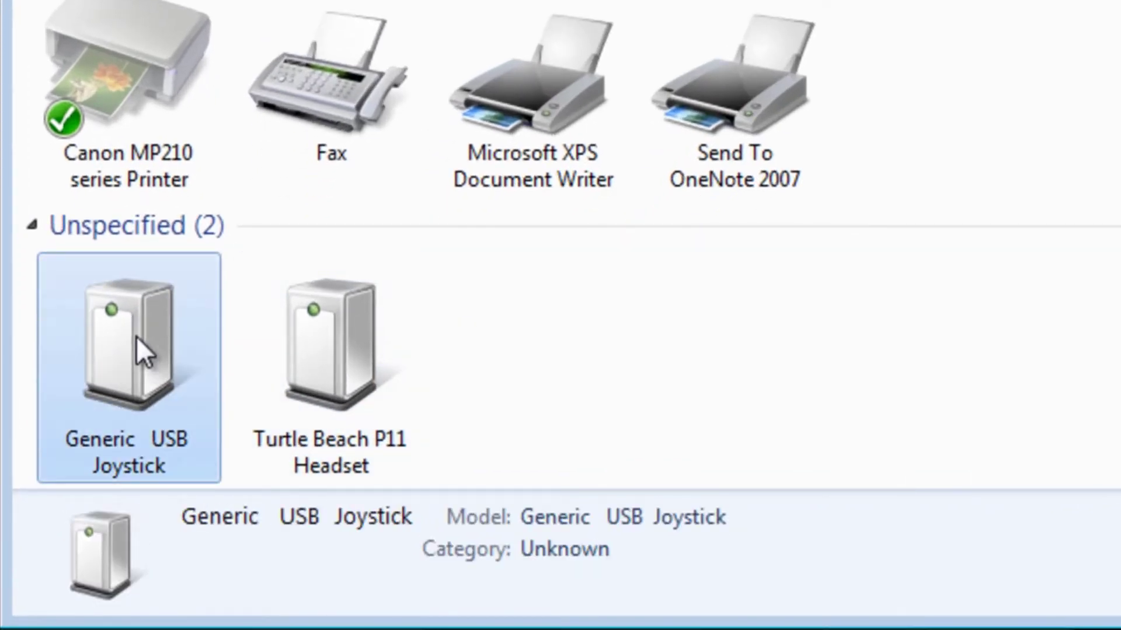
right_click(139, 349)
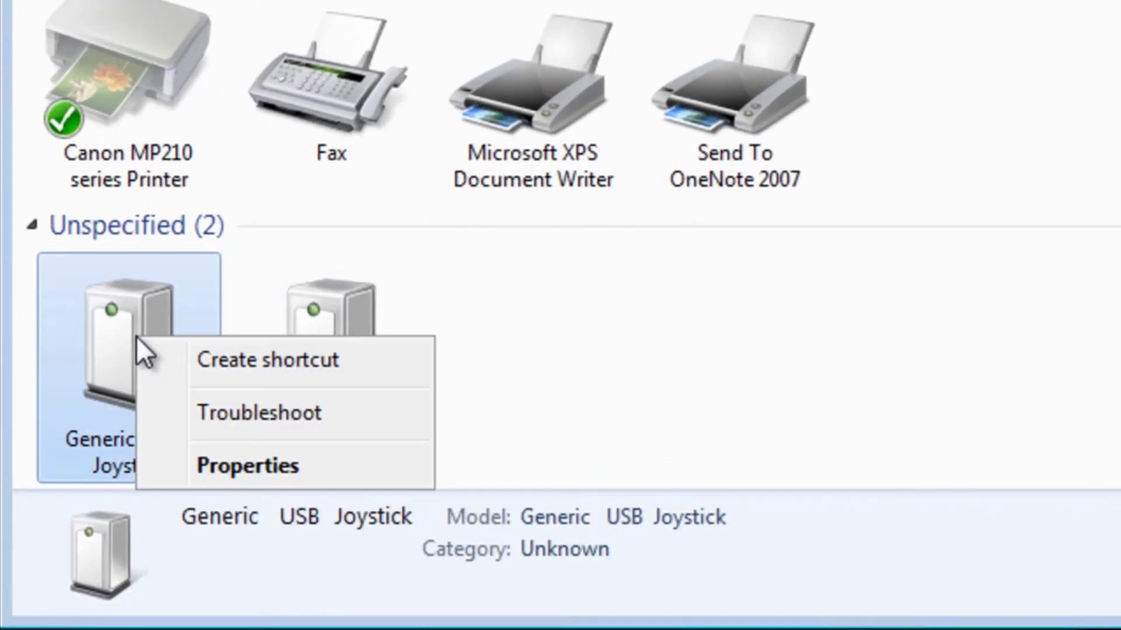
- Uninstall the joystick's USB Input Device from its Hardware properties and close the Properties dialog
left_click(208, 471)
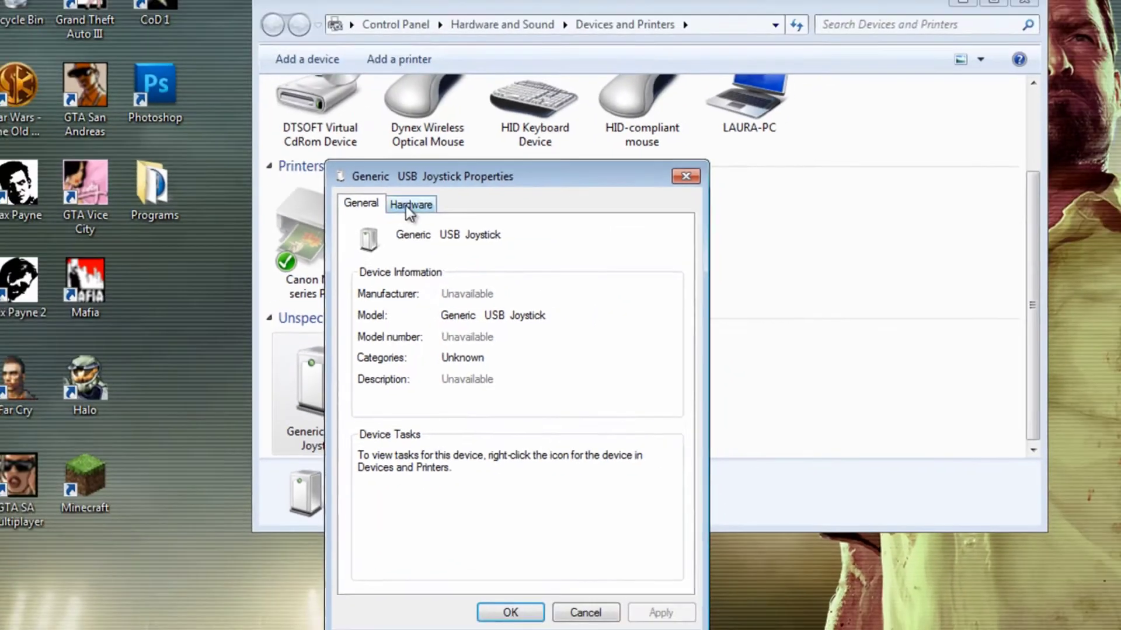
left_click(328, 78)
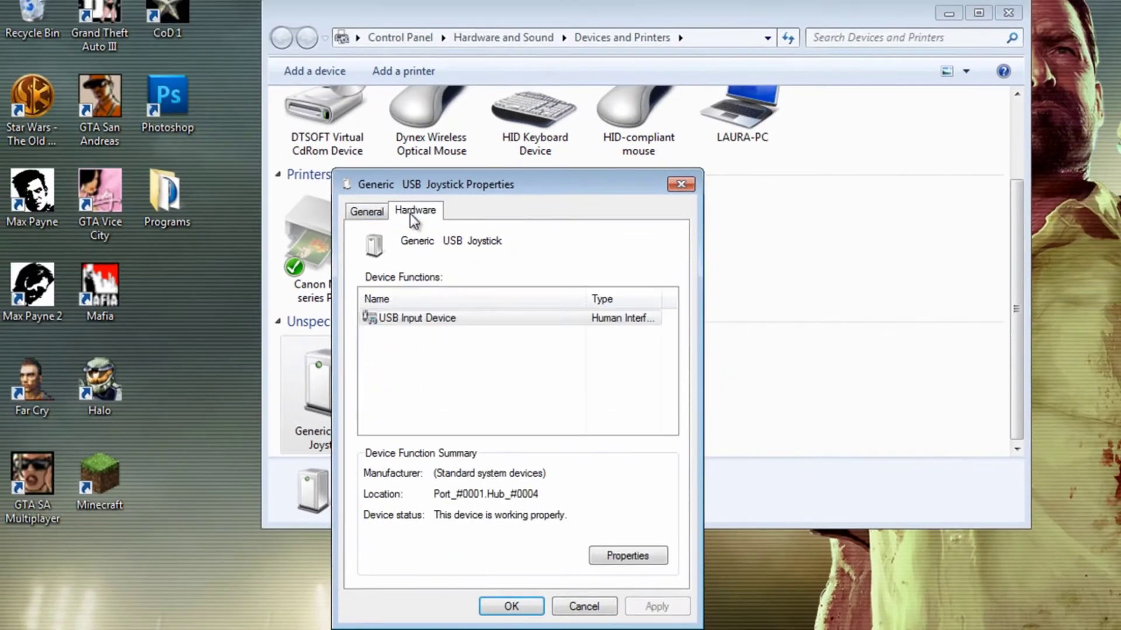
left_click(623, 555)
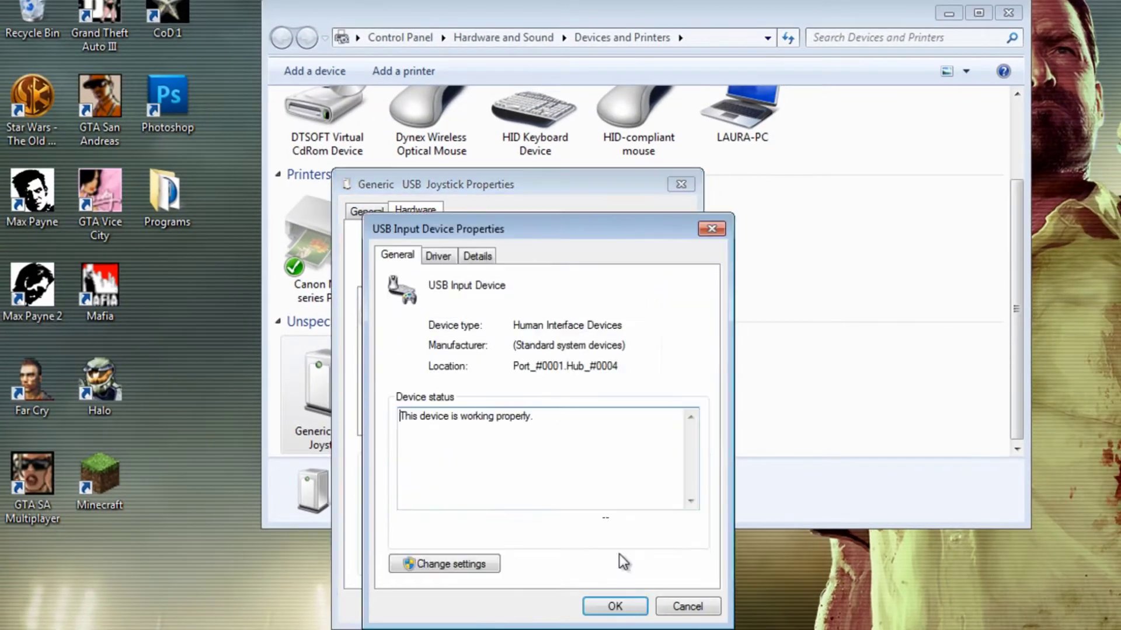
left_click(432, 566)
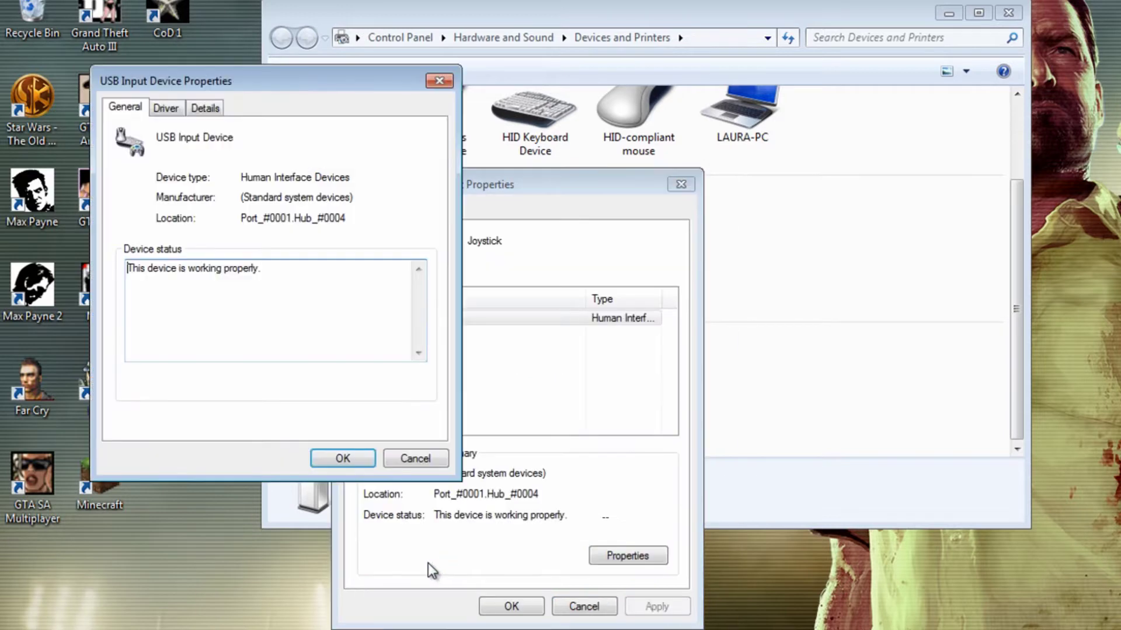
left_click(166, 109)
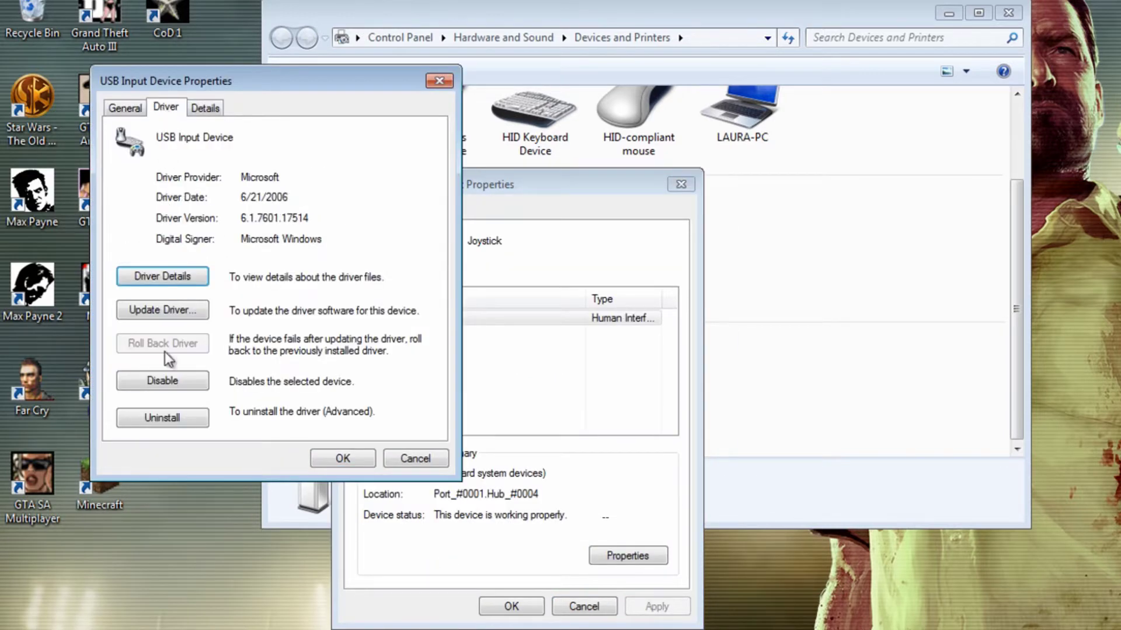
left_click(181, 416)
left_click(634, 383)
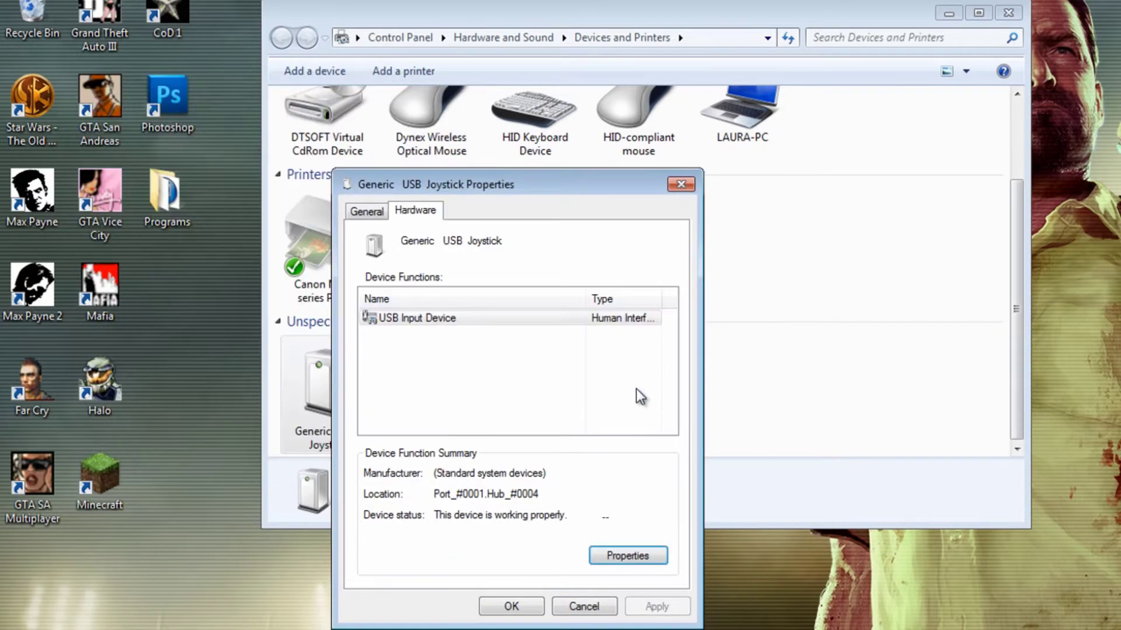
left_click(512, 606)
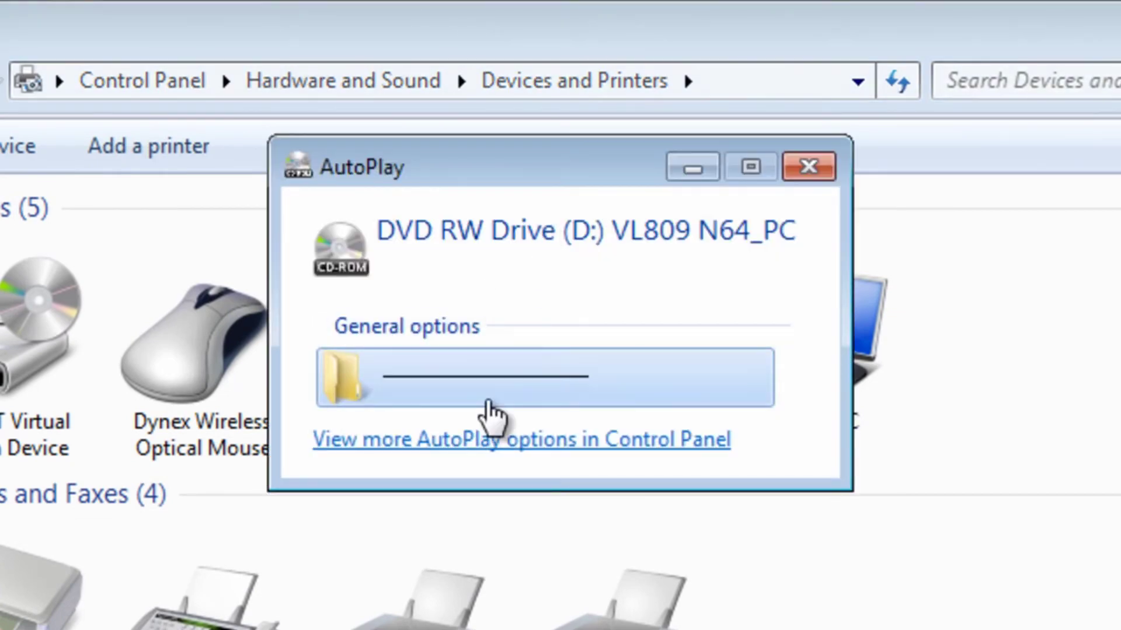
- Browse the files on the VL809 N64_PC disc in drive D: from AutoPlay
left_click(495, 392)
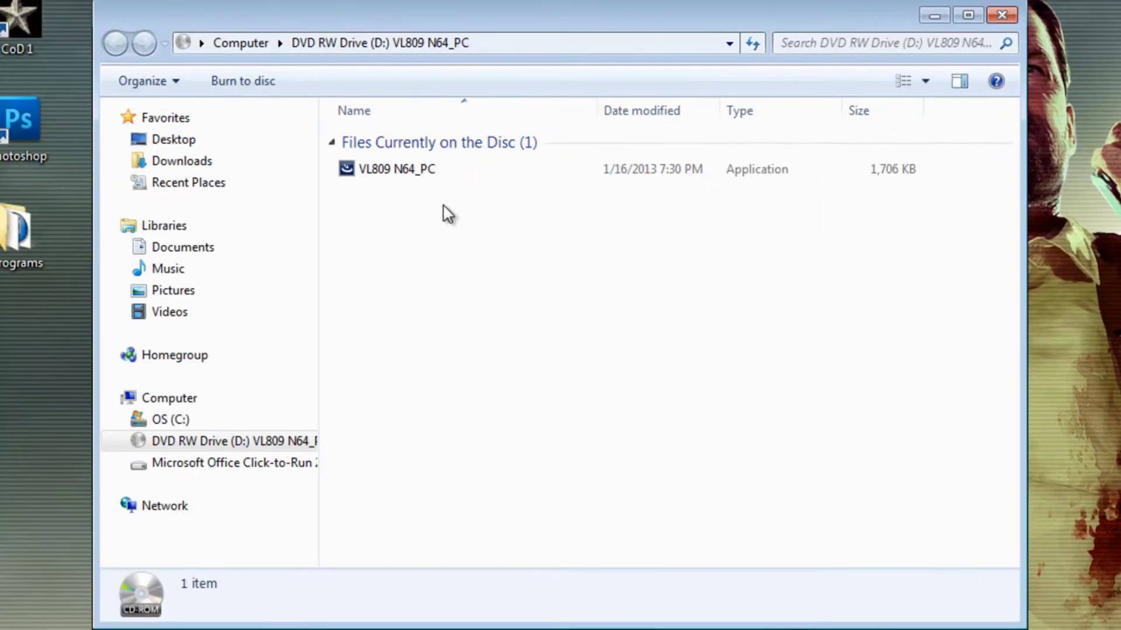
- Run VL809 N64_PC as administrator to reinstall the USB Vibration Joystick driver, then finish
left_click(33, 257)
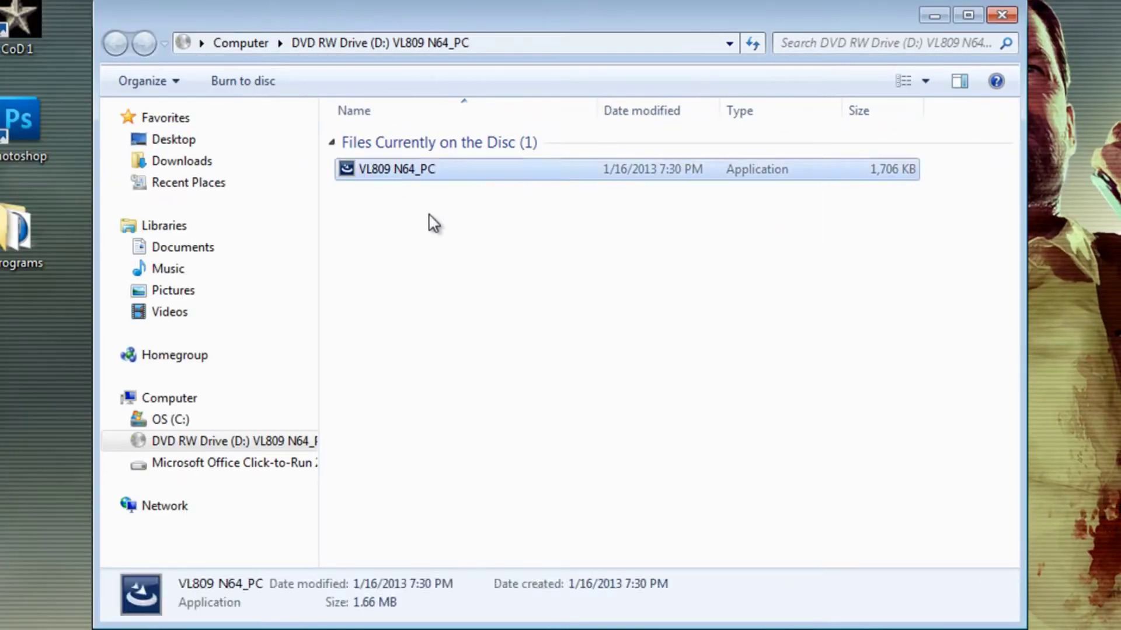
double_click(421, 167)
right_click(423, 168)
left_click(458, 211)
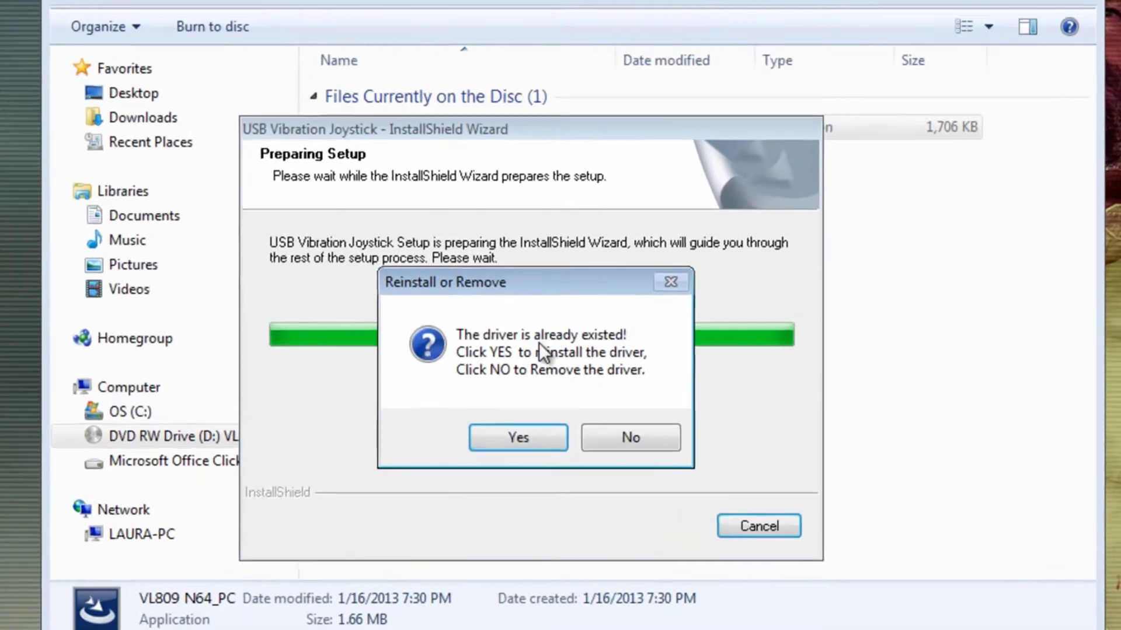
left_click(542, 438)
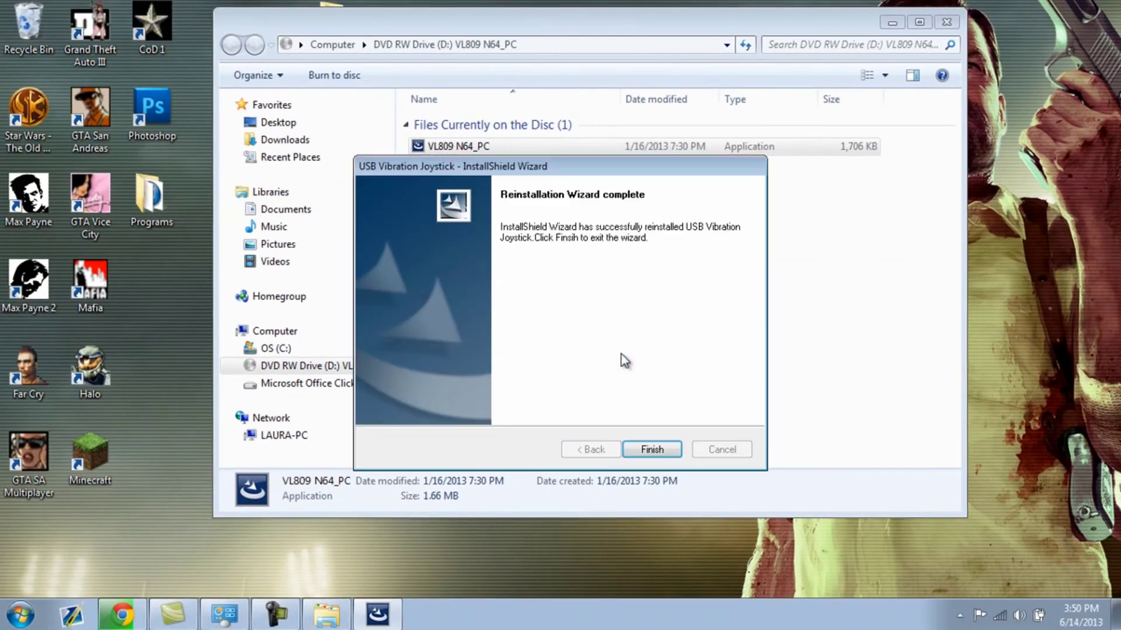
left_click(651, 450)
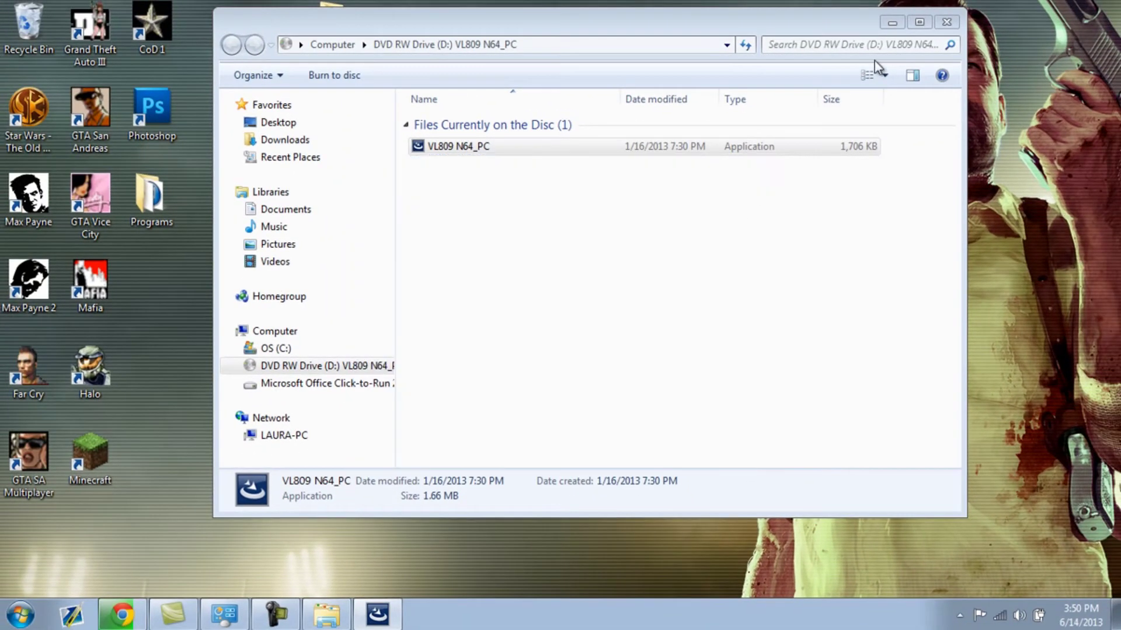
- Close the drive D: window to return to Devices and Printers, now listing the joystick
left_click(942, 23)
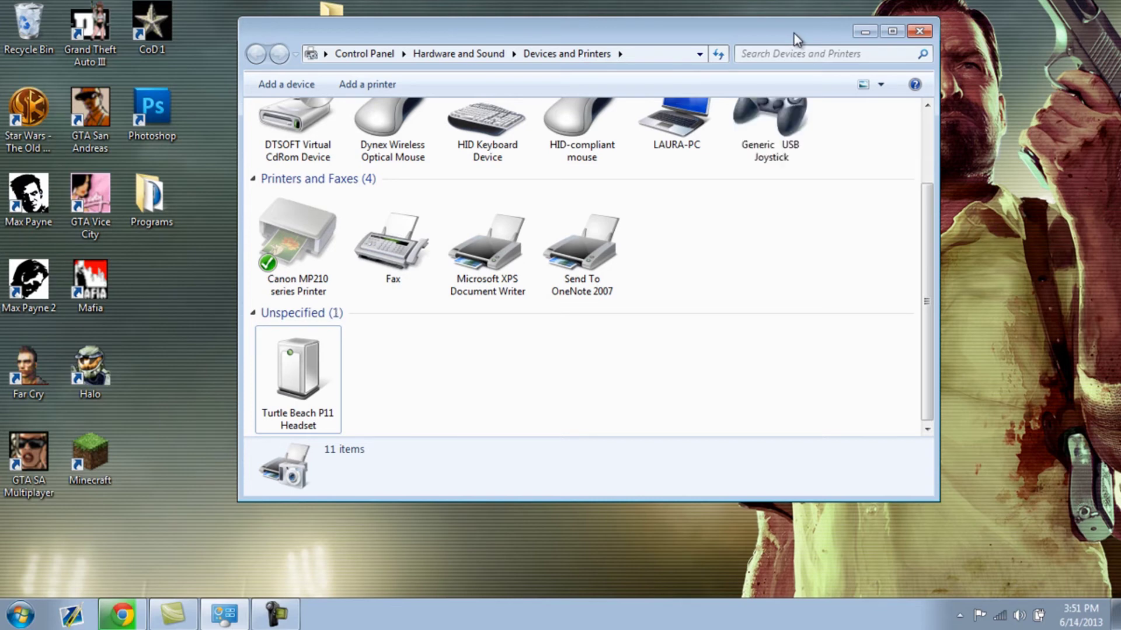
- Check Generic USB Joystick under Devices (6), then minimize Devices and Printers
scroll(771, 146, "up", 1)
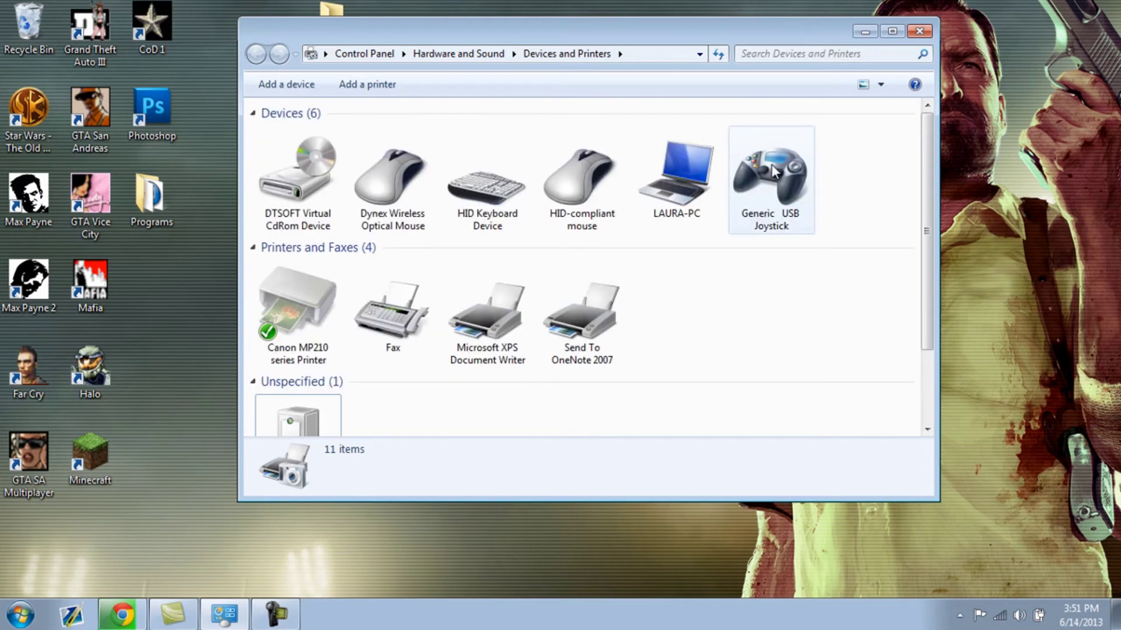
left_click(773, 176)
left_click(852, 189)
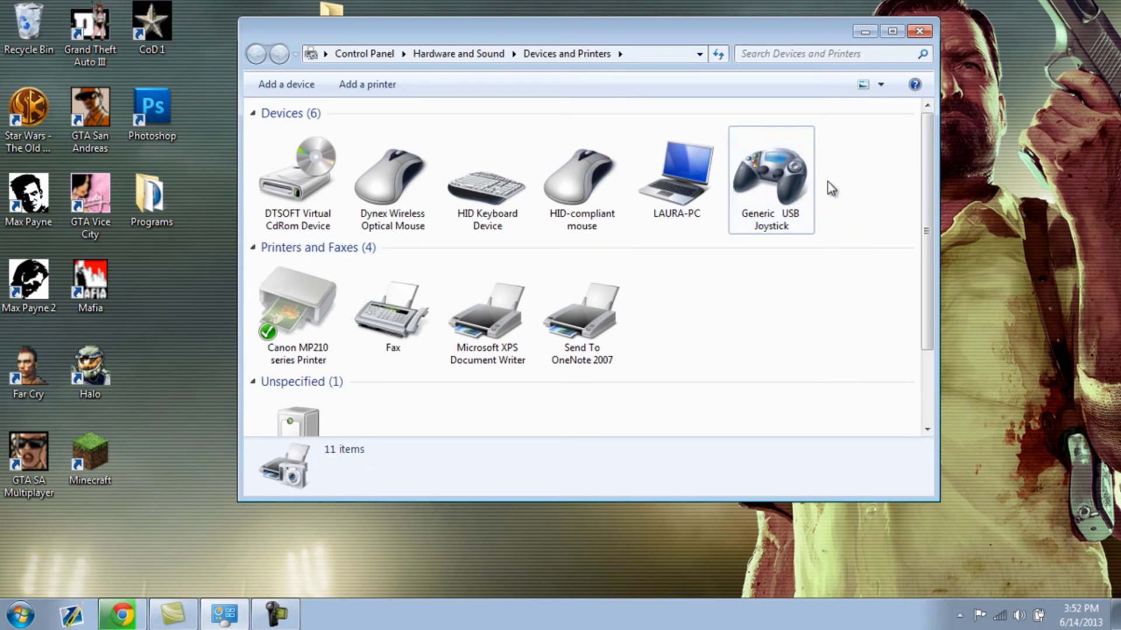
left_click(867, 31)
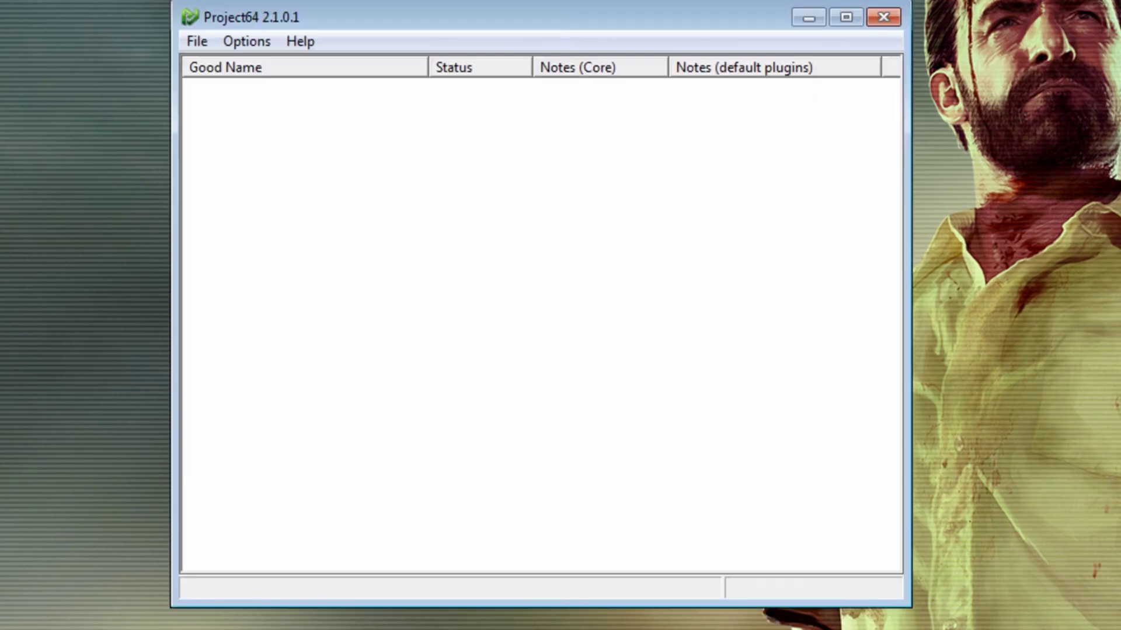
- Set USB Vibration Joystick as Player 1's Game Device in Project64's controller plugin settings
left_click(192, 41)
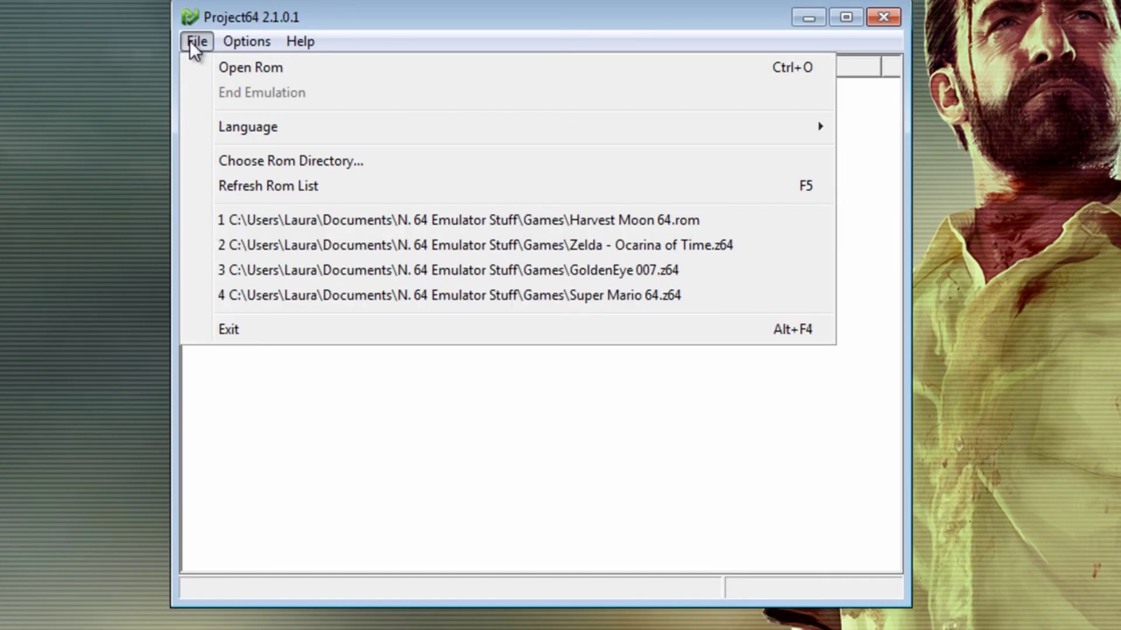
mouse_move(240, 47)
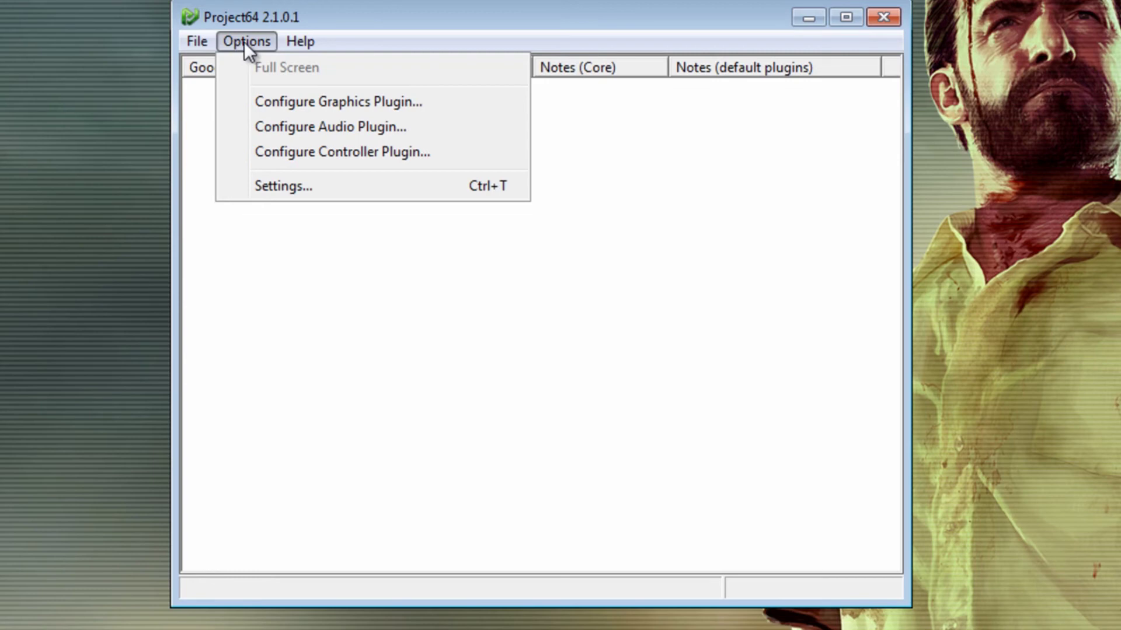
left_click(263, 153)
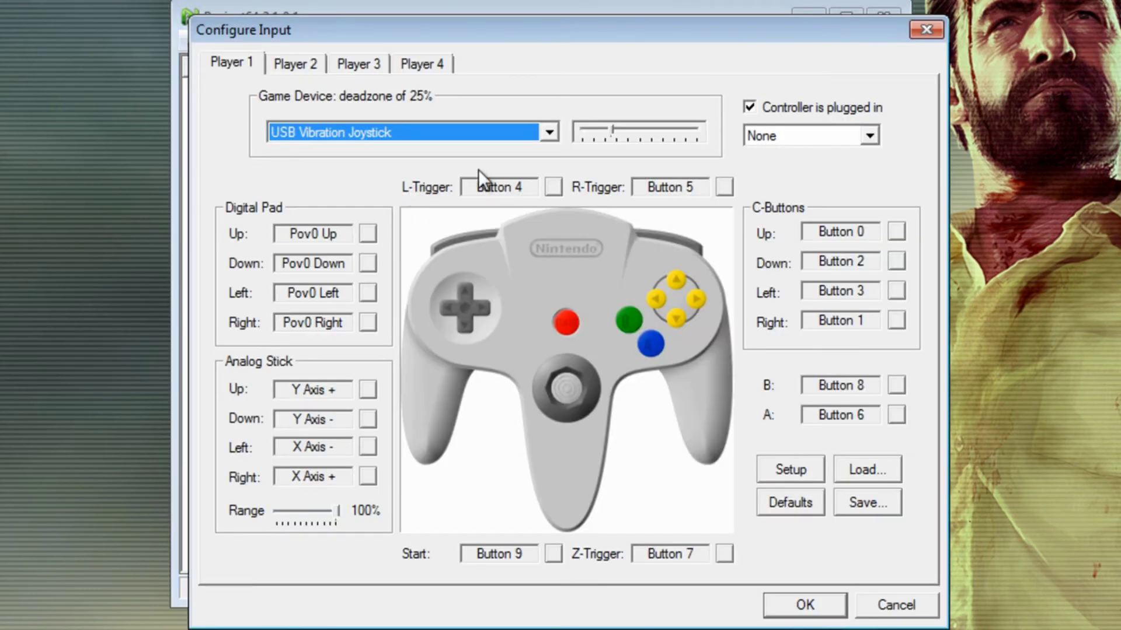
left_click(491, 145)
left_click(447, 172)
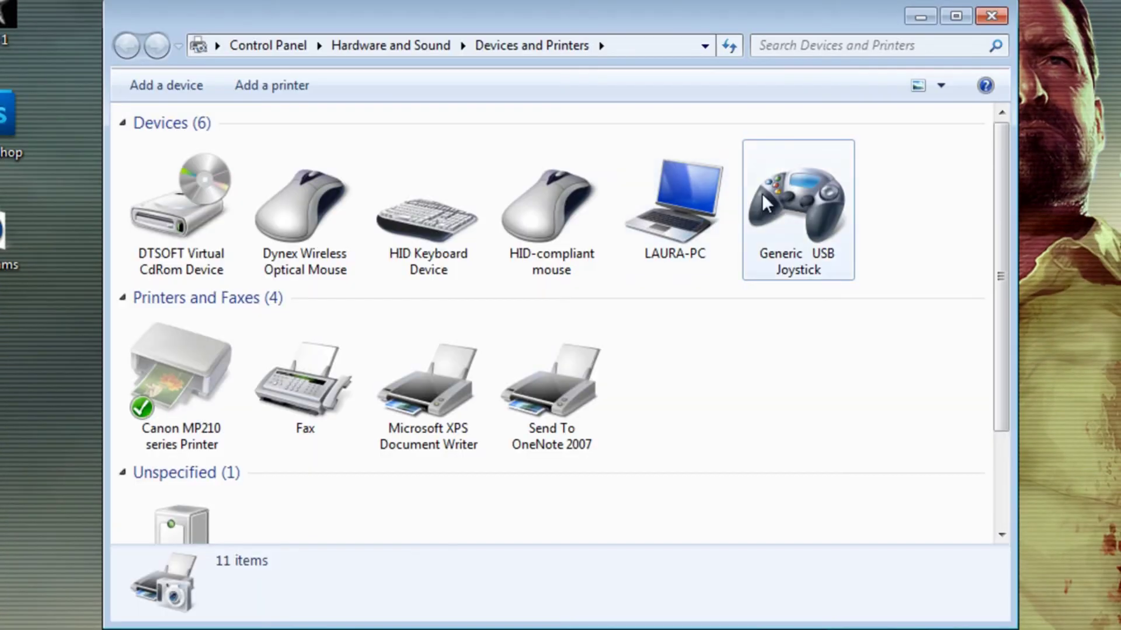
- Select Generic USB Joystick to confirm its category now reads Game controller
left_click(765, 203)
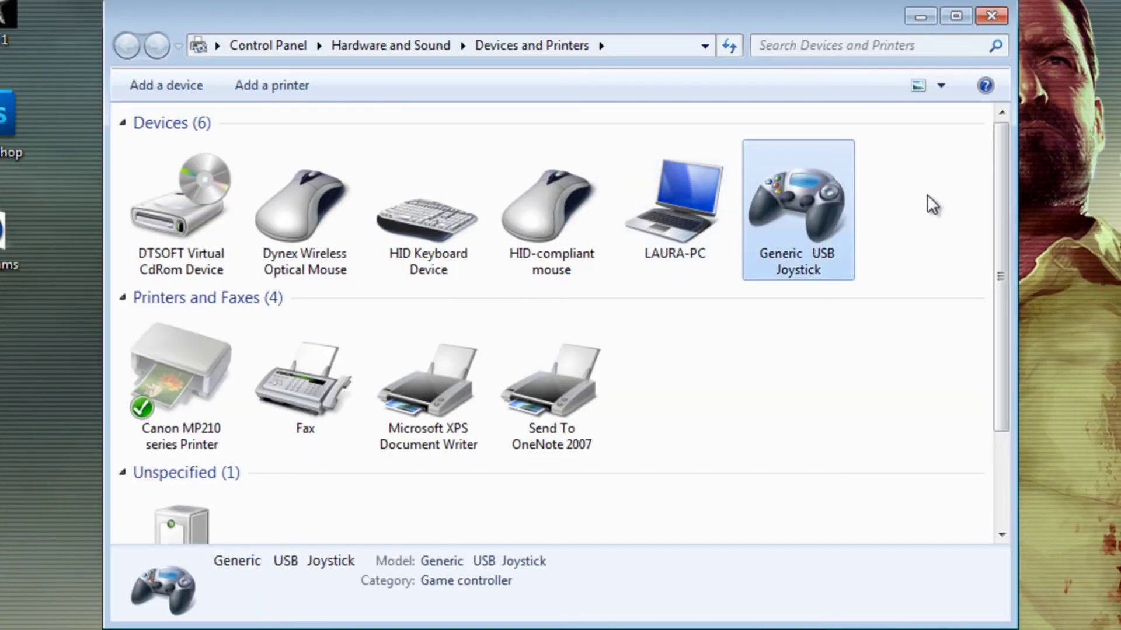